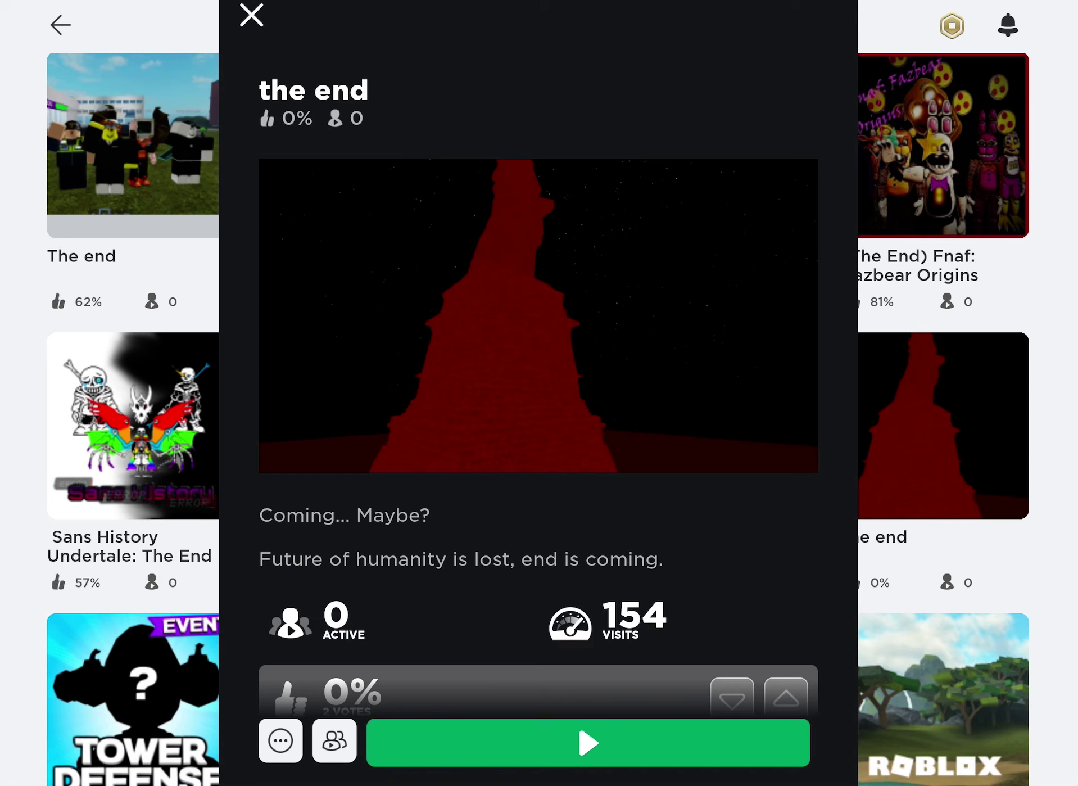
pyautogui.scroll(-5, 538, 385)
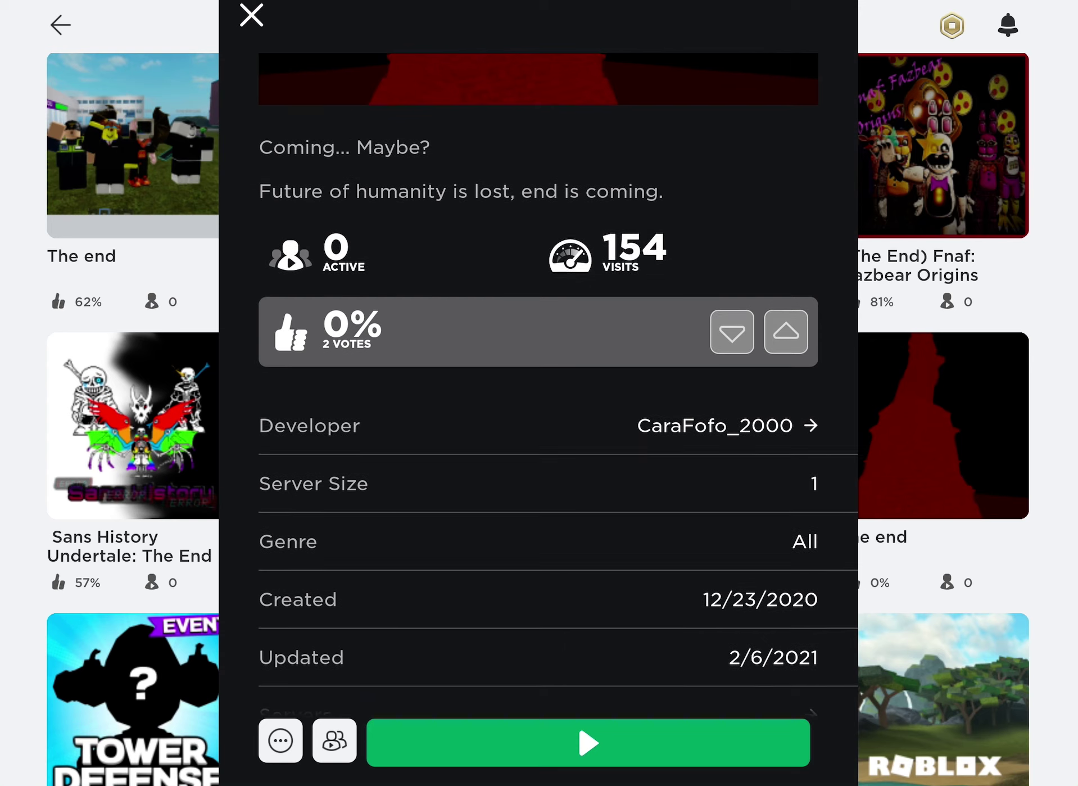
pyautogui.scroll(1, 539, 384)
pyautogui.scroll(2, 539, 385)
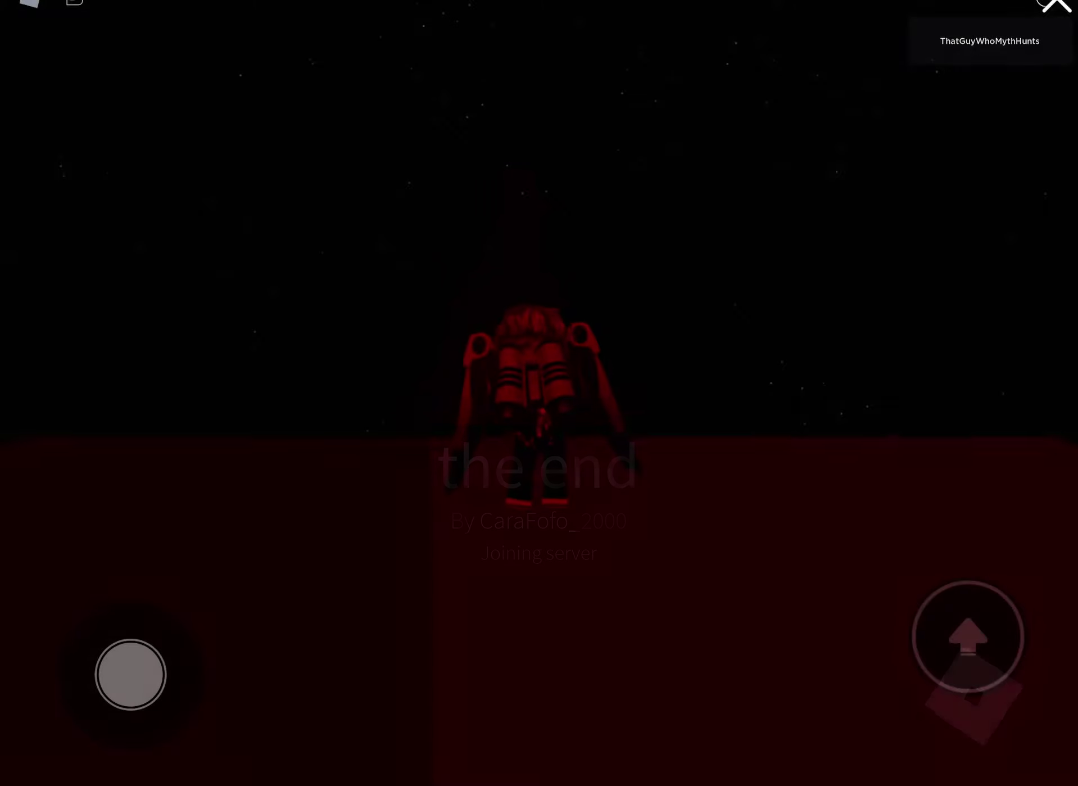
# Walk the avatar to the red brick tower and jump to climb its wall.
pyautogui.moveTo(131, 674); pyautogui.dragTo(161, 666)
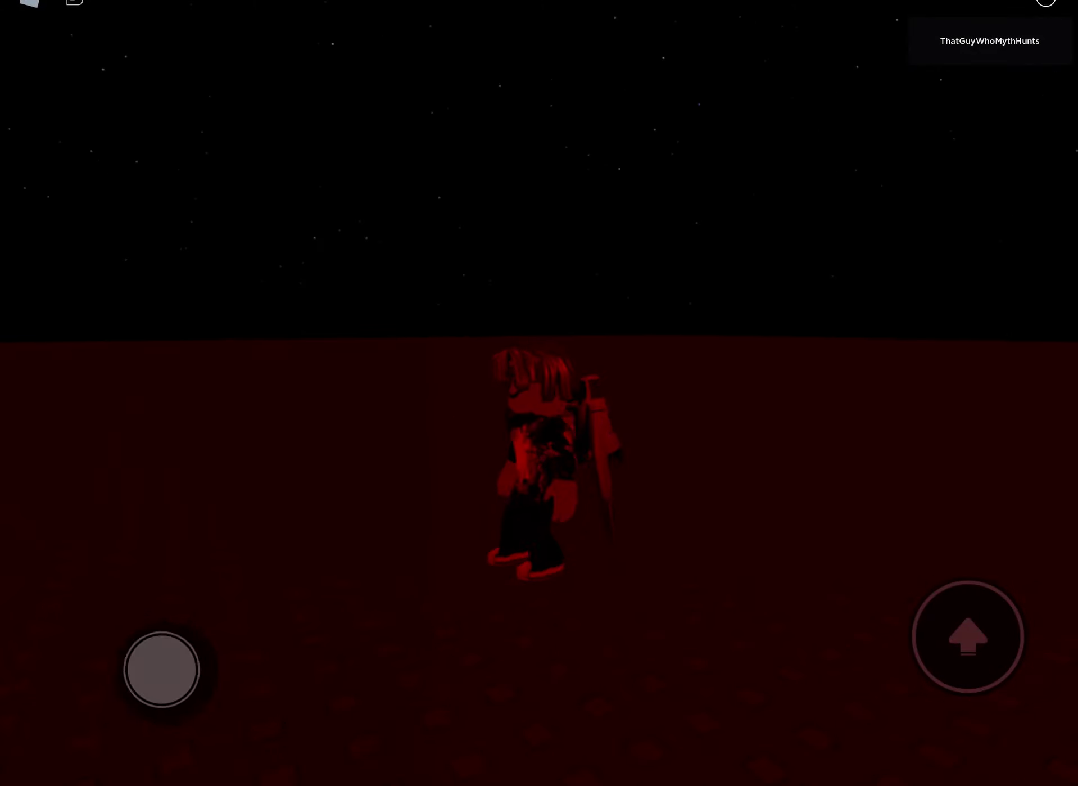
pyautogui.moveTo(152, 582); pyautogui.dragTo(166, 527)
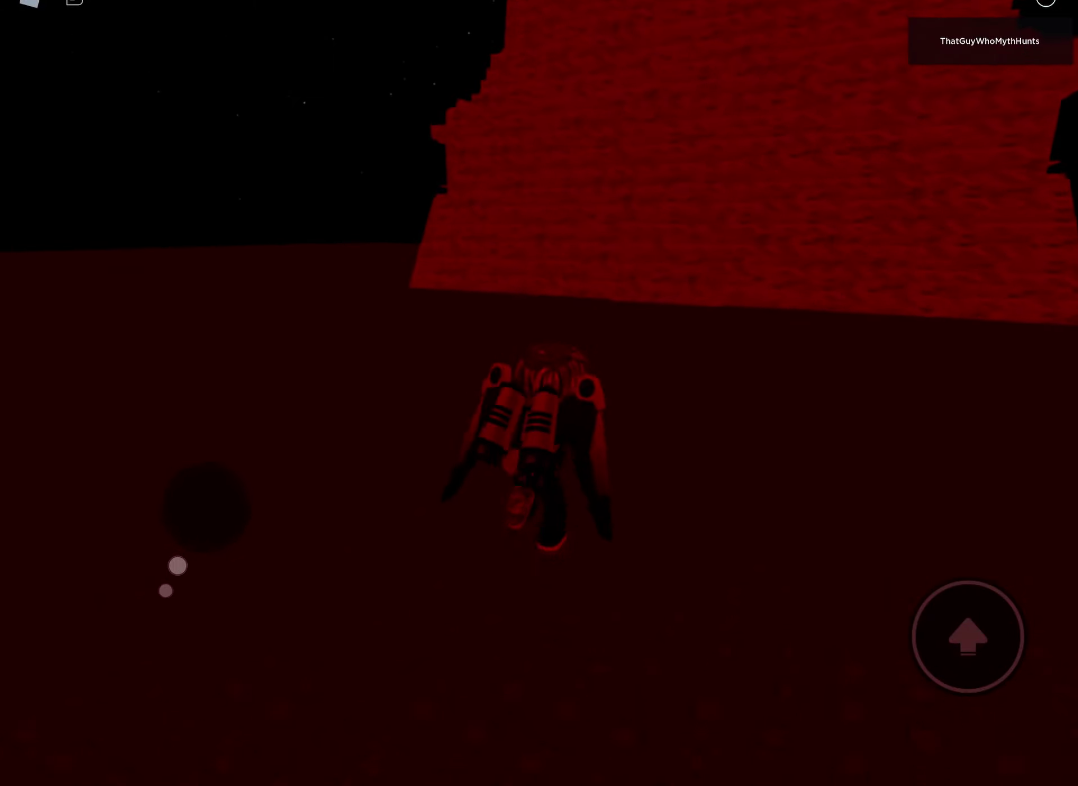
pyautogui.moveTo(178, 462)
pyautogui.mouseDown()
pyautogui.moveTo(322, 433)
pyautogui.moveTo(204, 362)
pyautogui.moveTo(43, 429)
pyautogui.mouseUp()
pyautogui.click(968, 636)
pyautogui.moveTo(237, 574)
pyautogui.mouseDown()
pyautogui.moveTo(157, 562)
pyautogui.moveTo(145, 573)
pyautogui.moveTo(218, 454)
pyautogui.mouseUp()
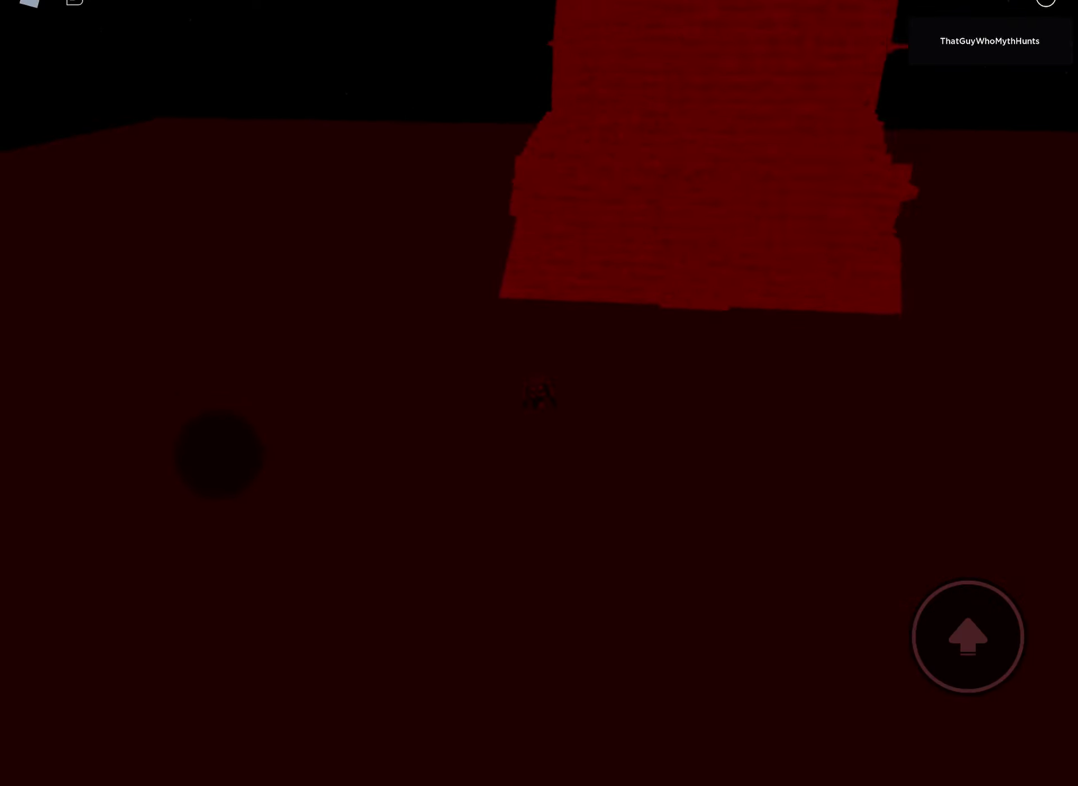
# Look around the tower and night sky, then choose Leave from the in-game menu.
pyautogui.moveTo(218, 454); pyautogui.dragTo(237, 504)
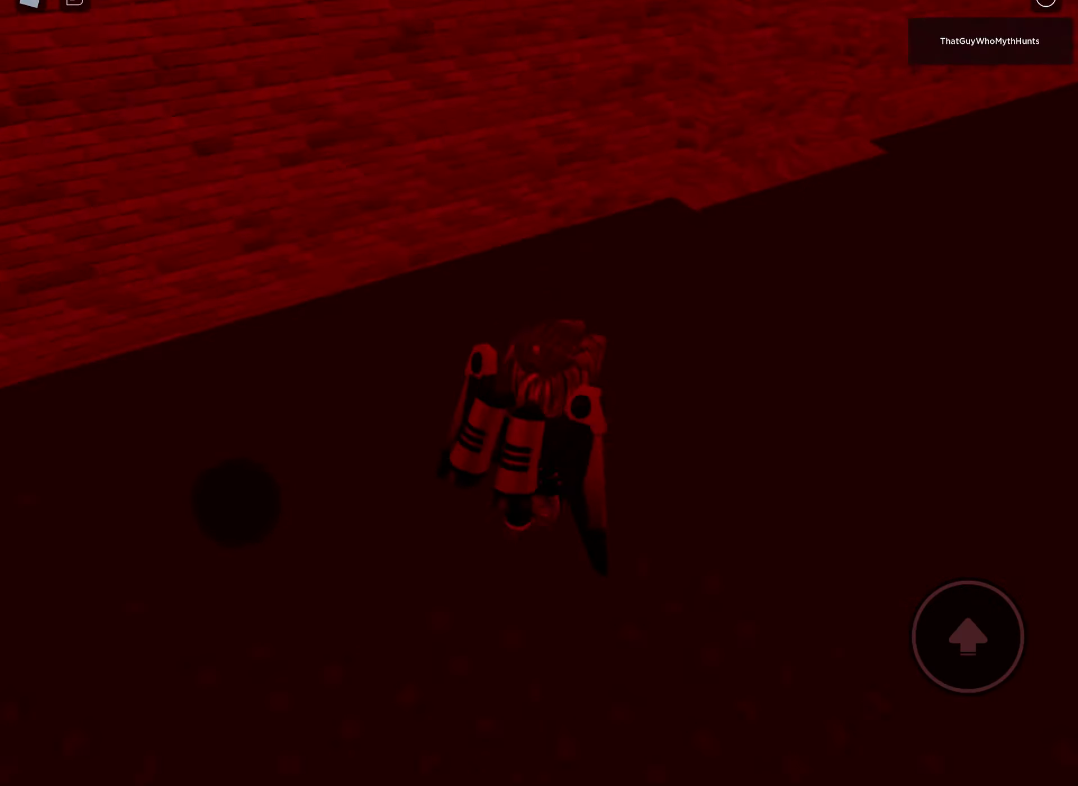
pyautogui.moveTo(237, 503)
pyautogui.mouseDown()
pyautogui.moveTo(170, 525)
pyautogui.moveTo(241, 548)
pyautogui.moveTo(200, 600)
pyautogui.mouseUp()
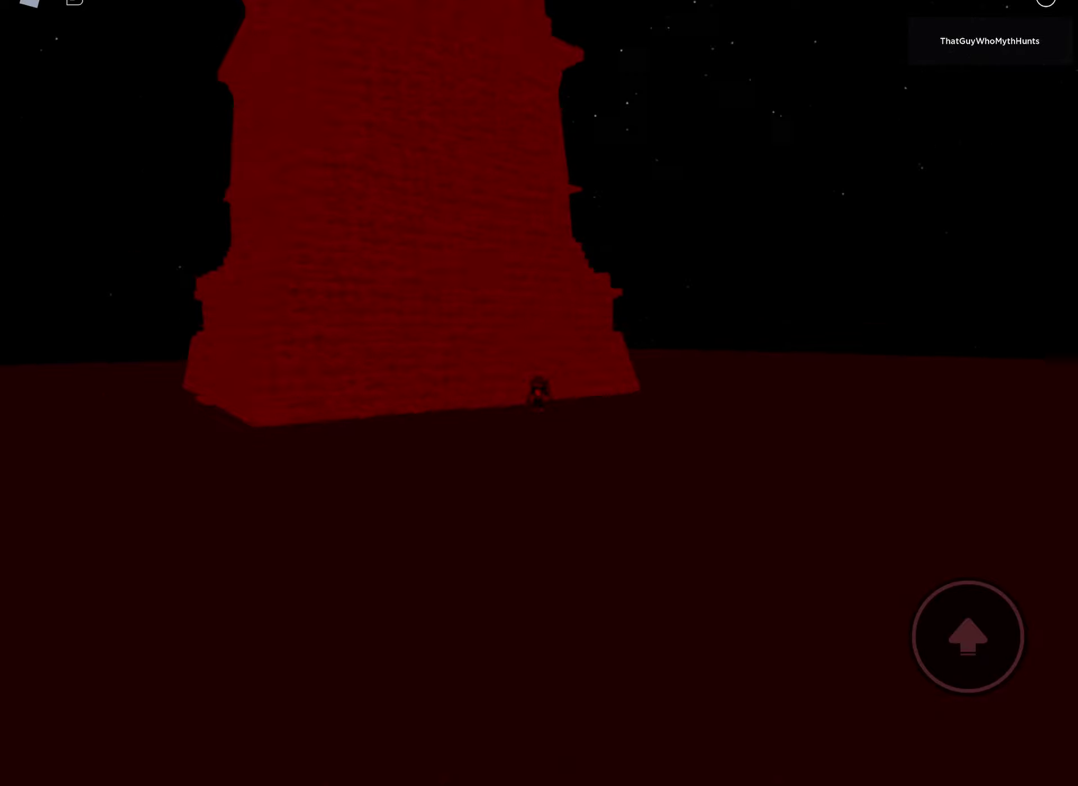
pyautogui.scroll(10, 539, 393)
pyautogui.moveTo(230, 315)
pyautogui.mouseDown()
pyautogui.moveTo(207, 375)
pyautogui.moveTo(209, 420)
pyautogui.moveTo(183, 467)
pyautogui.moveTo(186, 457)
pyautogui.mouseUp()
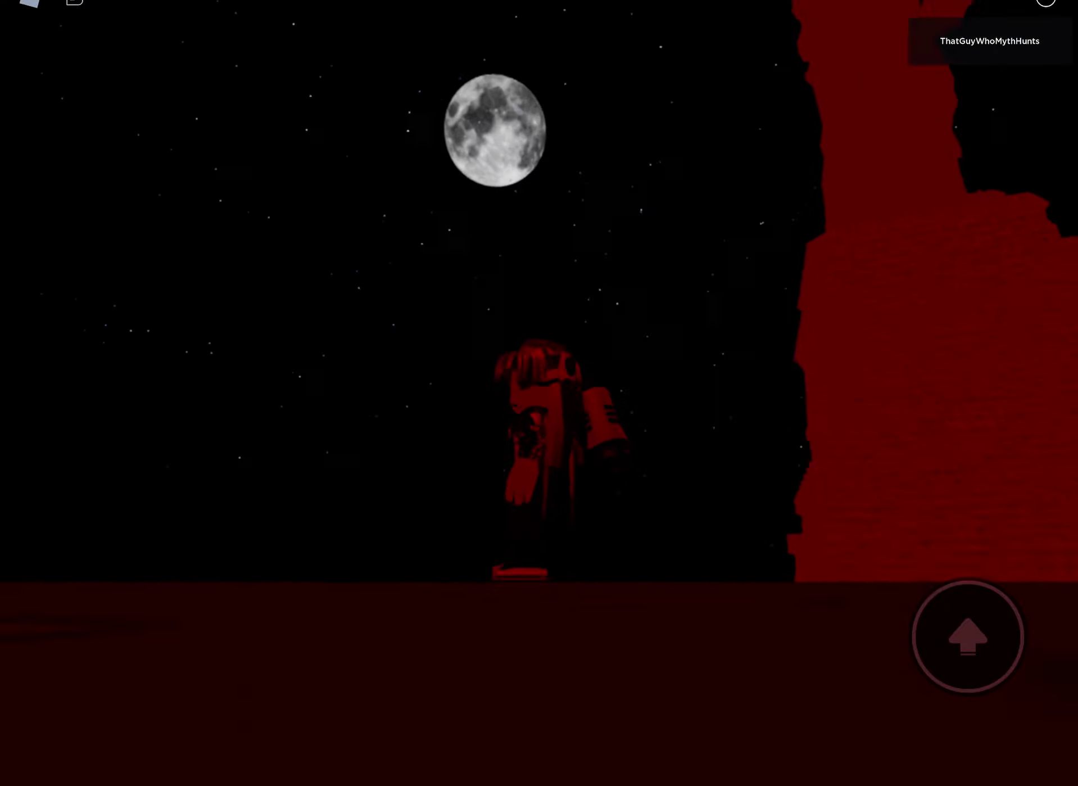
pyautogui.moveTo(174, 545); pyautogui.dragTo(165, 554)
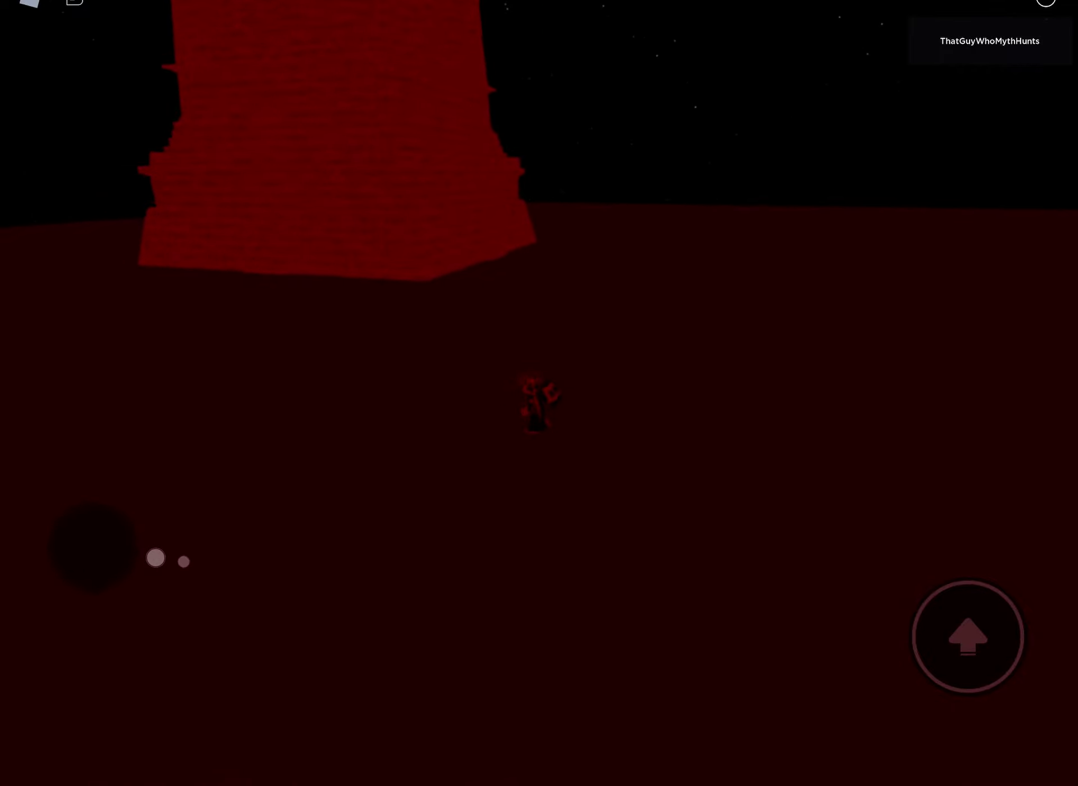
pyautogui.moveTo(165, 554); pyautogui.dragTo(164, 551)
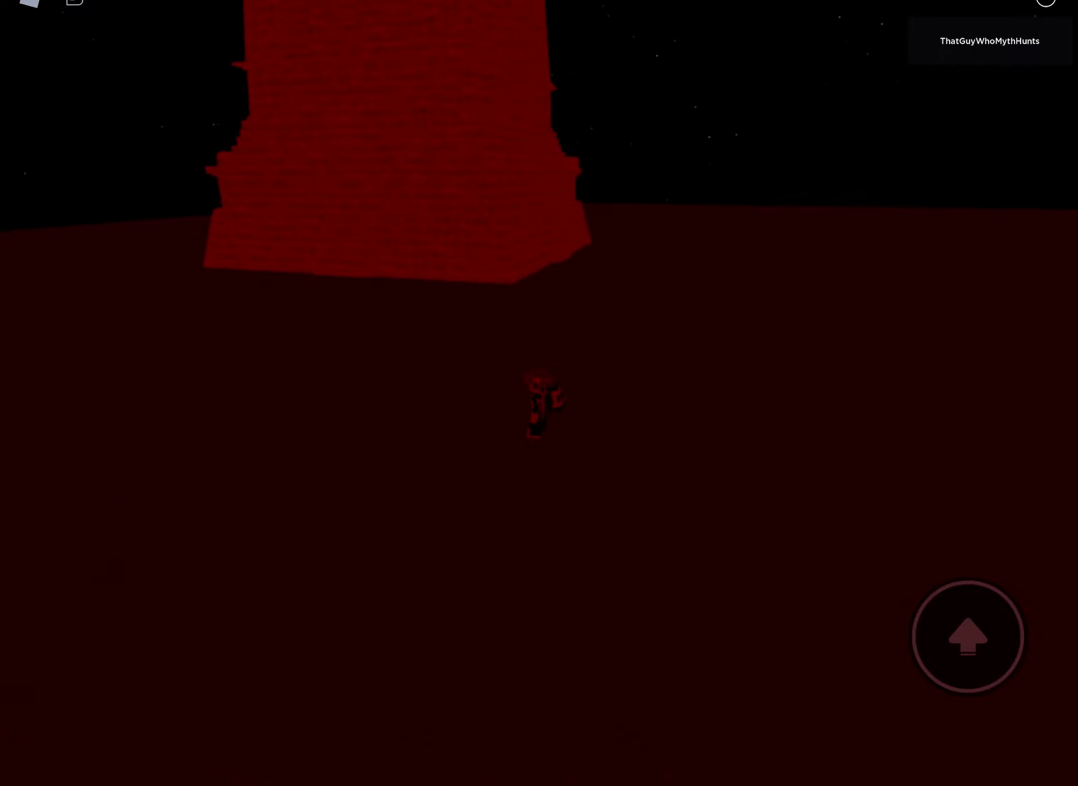
pyautogui.click(30, 3)
pyautogui.click(536, 666)
# Confirm leaving 'the end' and open the developer's profile, which shows a 404 error.
pyautogui.click(429, 343)
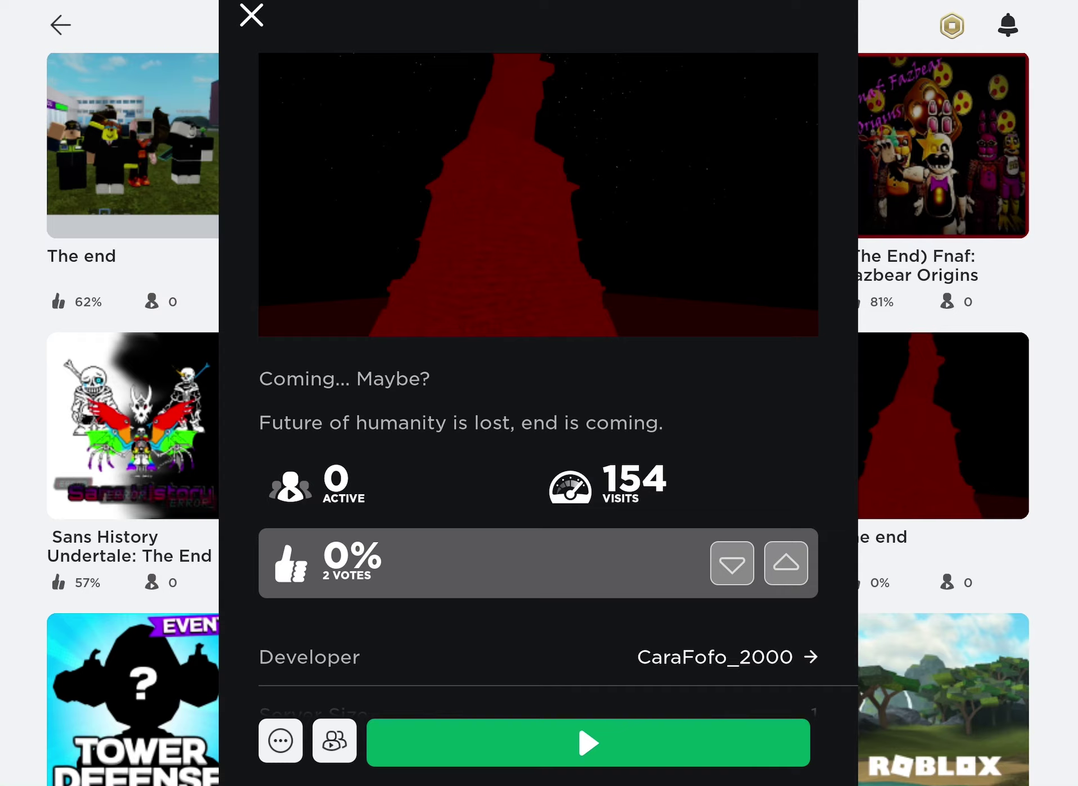
pyautogui.click(726, 657)
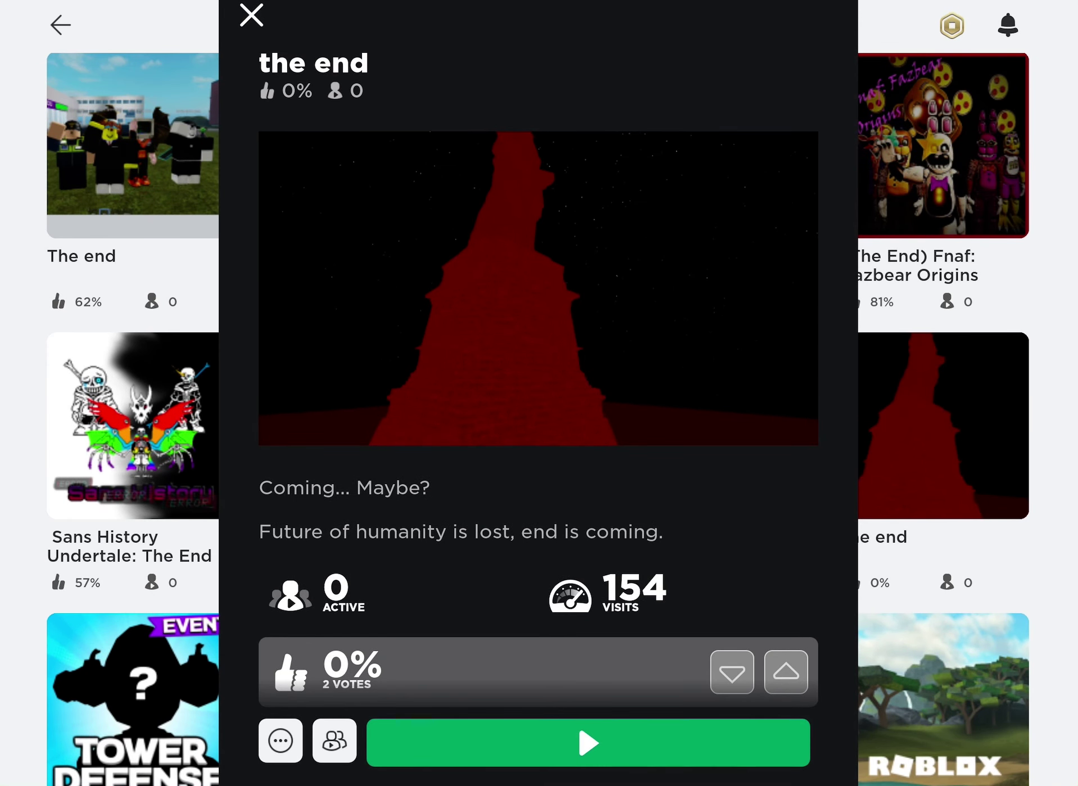
pyautogui.scroll(-3, 538, 379)
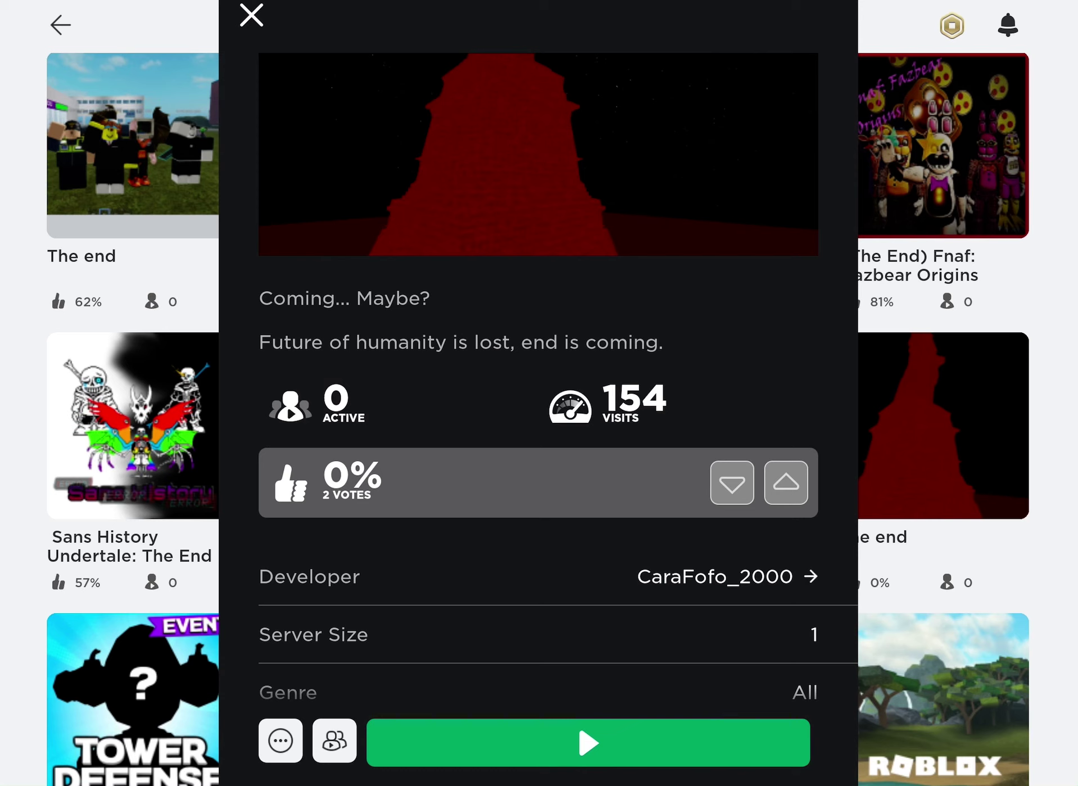
pyautogui.scroll(3, 538, 379)
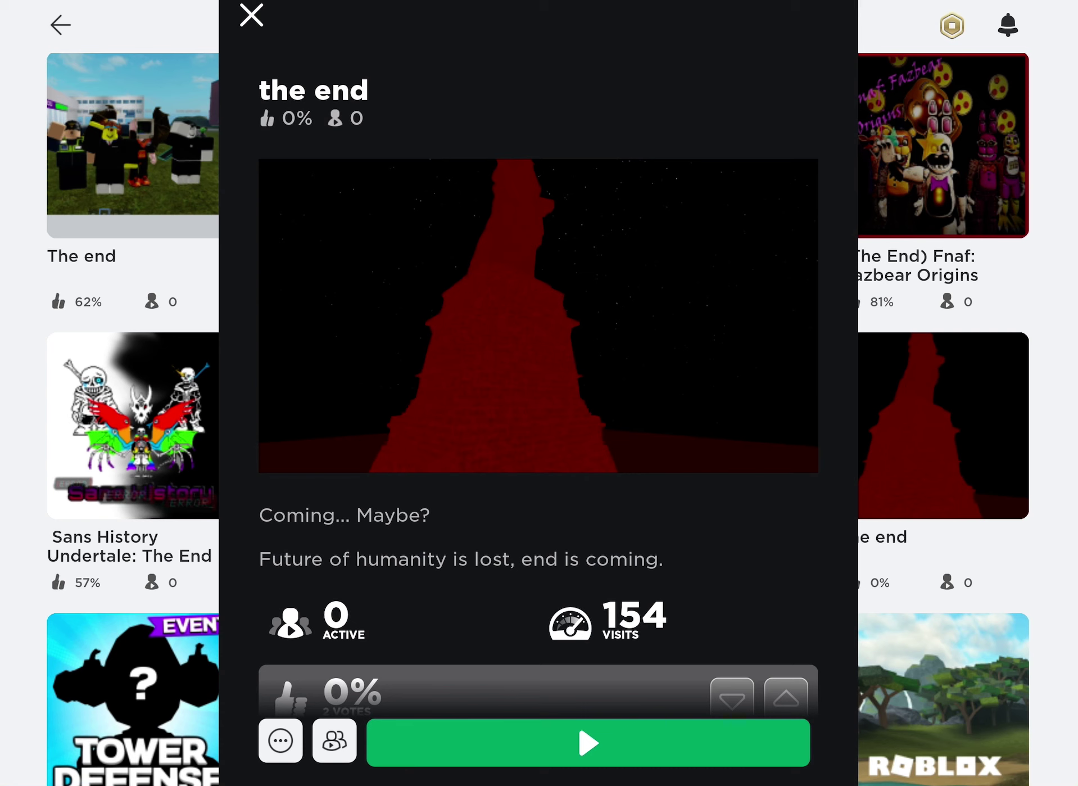
pyautogui.scroll(-5, 539, 380)
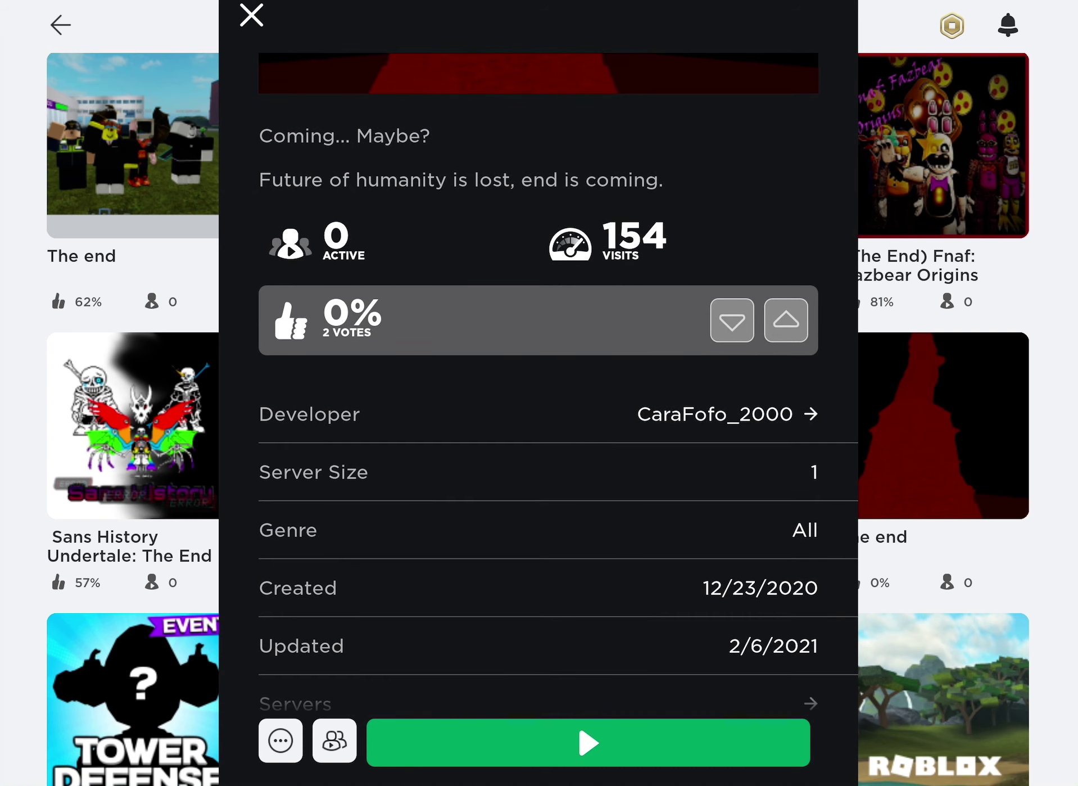
pyautogui.scroll(3, 538, 379)
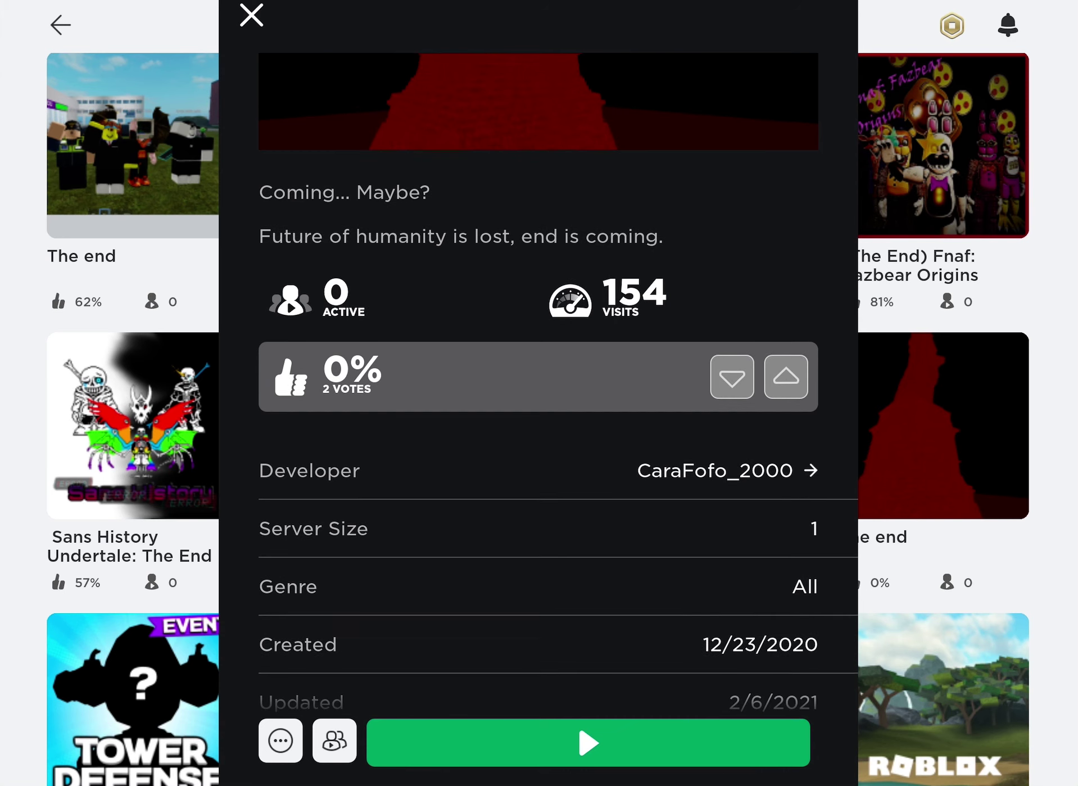
pyautogui.scroll(1, 538, 379)
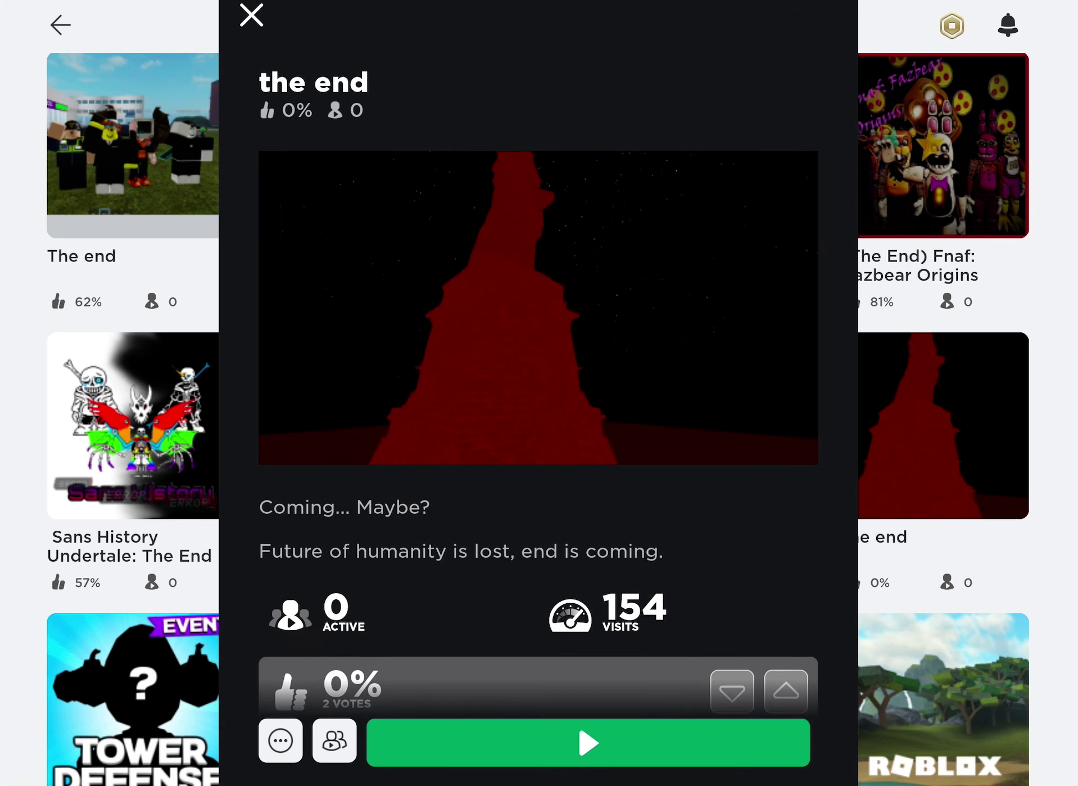
pyautogui.scroll(-1, 538, 380)
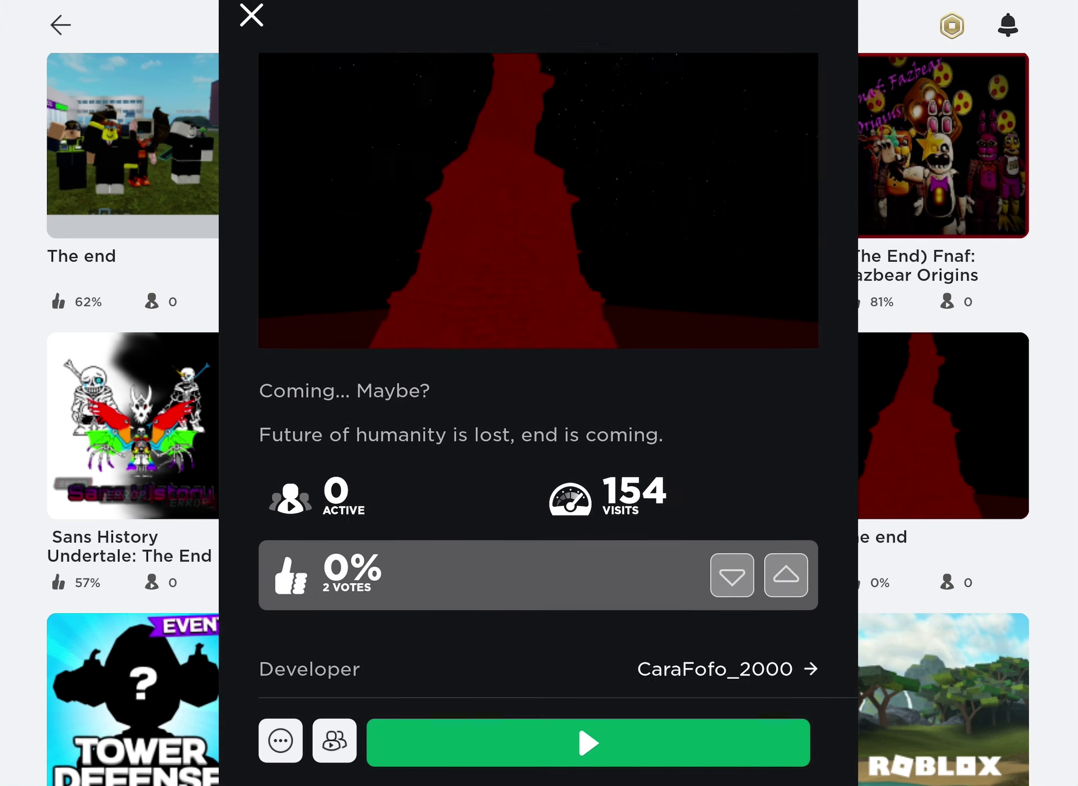
pyautogui.scroll(-5, 538, 379)
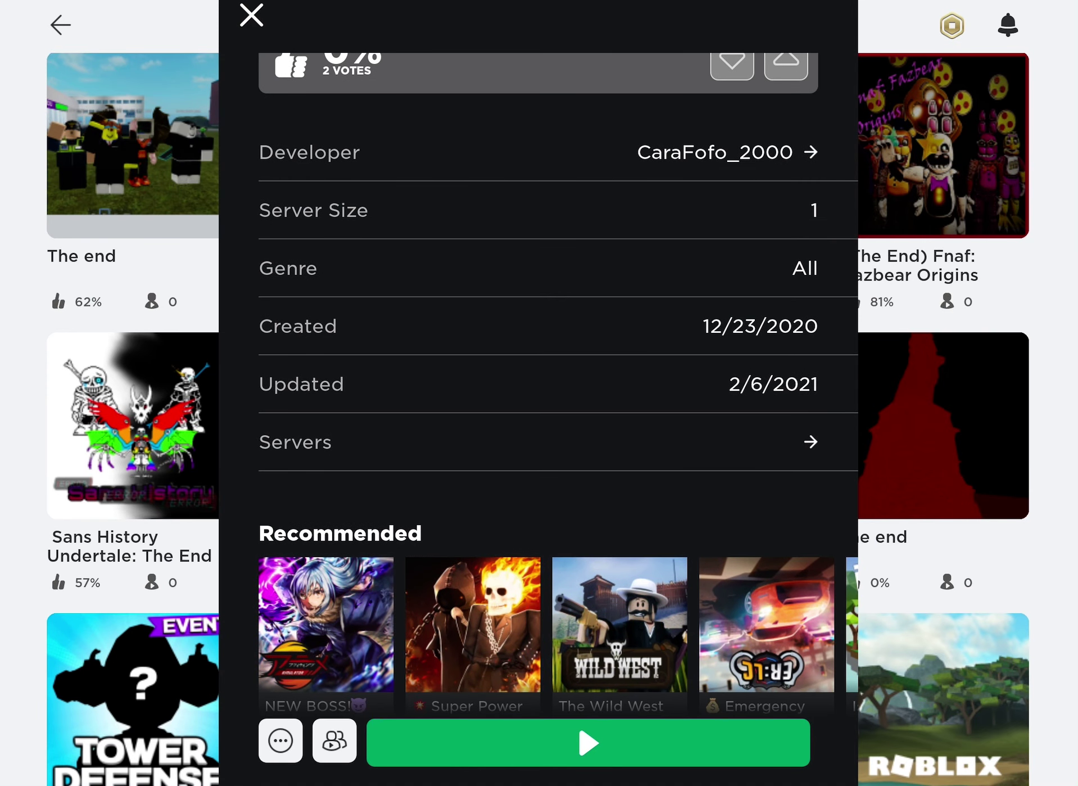